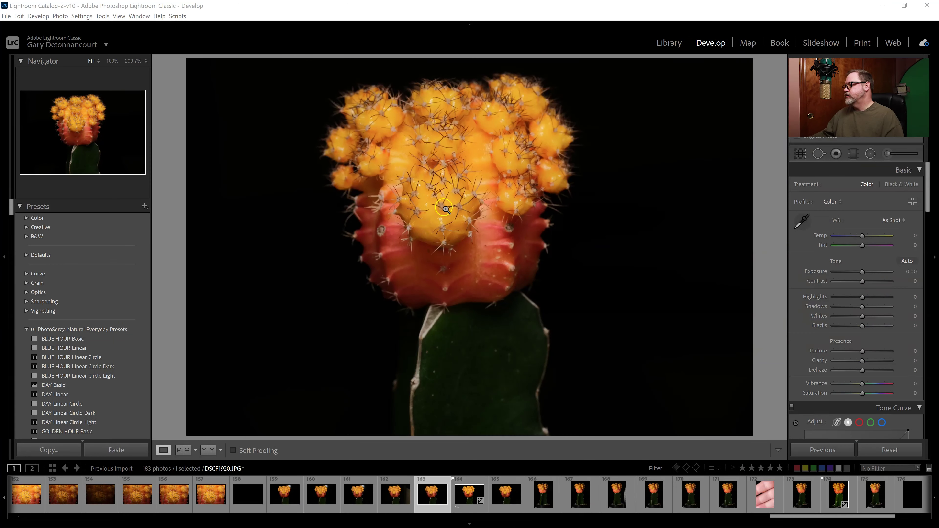
# - View DSCF1920.JPG at 100% and pan over the cactus's upper-left, left edge and top
pyautogui.click(436, 208)
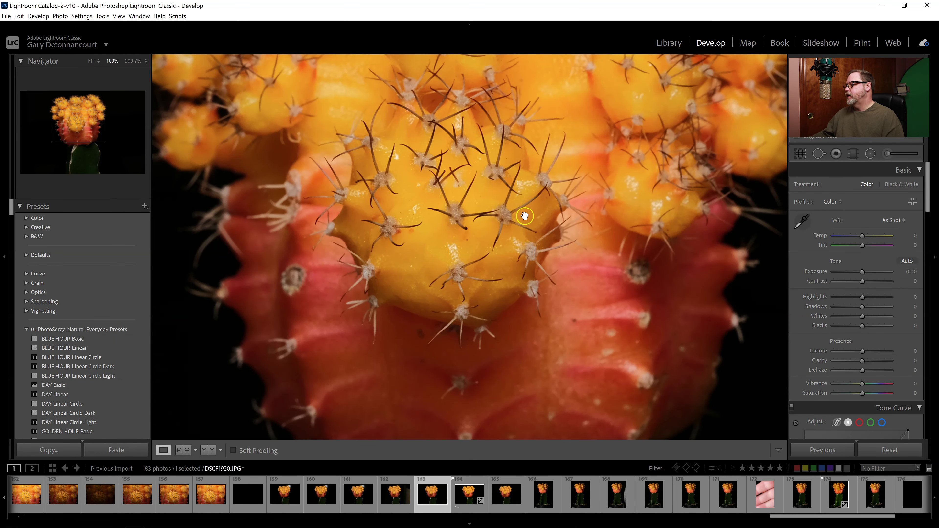
pyautogui.moveTo(381, 283); pyautogui.dragTo(435, 383)
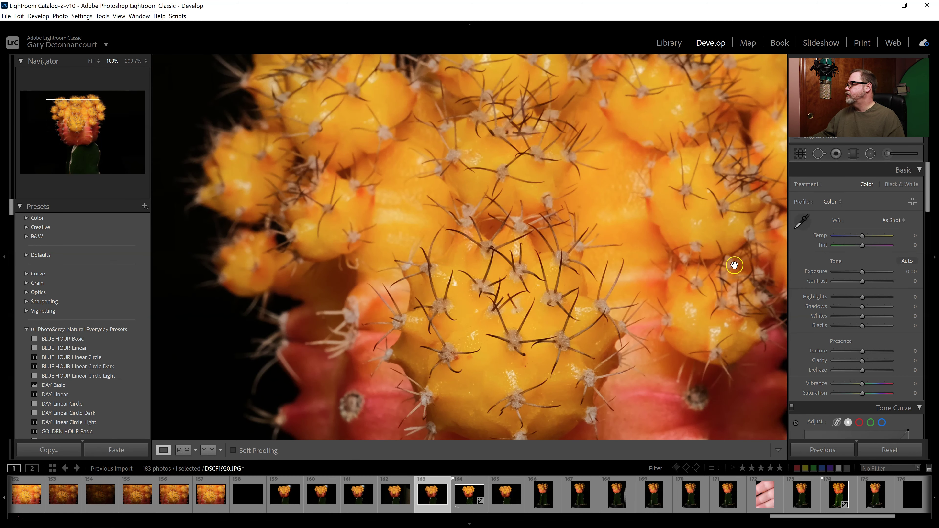
pyautogui.moveTo(383, 340); pyautogui.dragTo(512, 238)
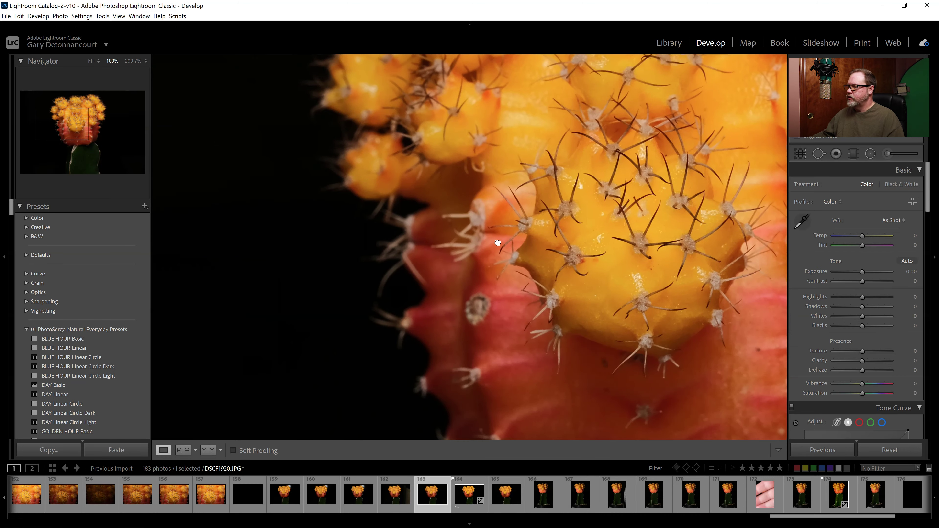
pyautogui.moveTo(366, 95); pyautogui.dragTo(330, 271)
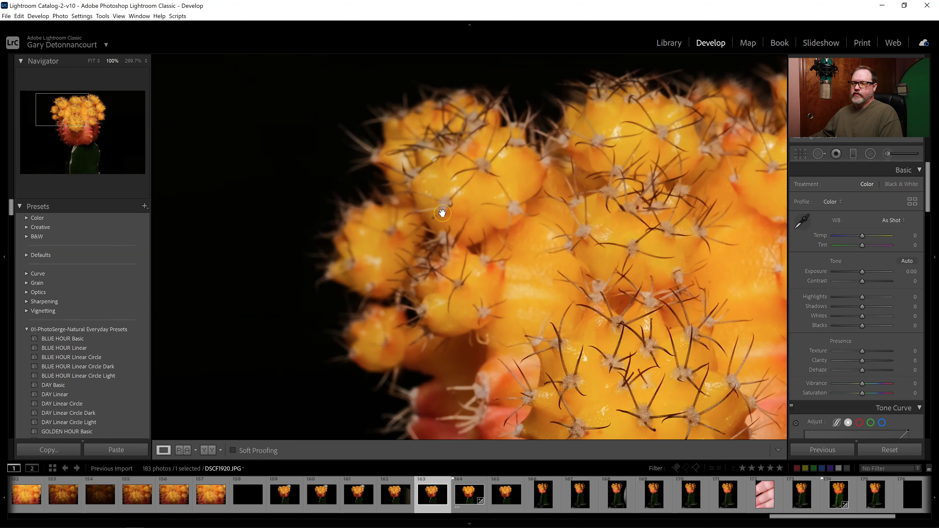
# - Inspect DSCF1920.JPG's companion shot DSCF1921.JPG at 100% along the cactus's left side and top, then reselect DSCF1920.JPG
pyautogui.click(497, 272)
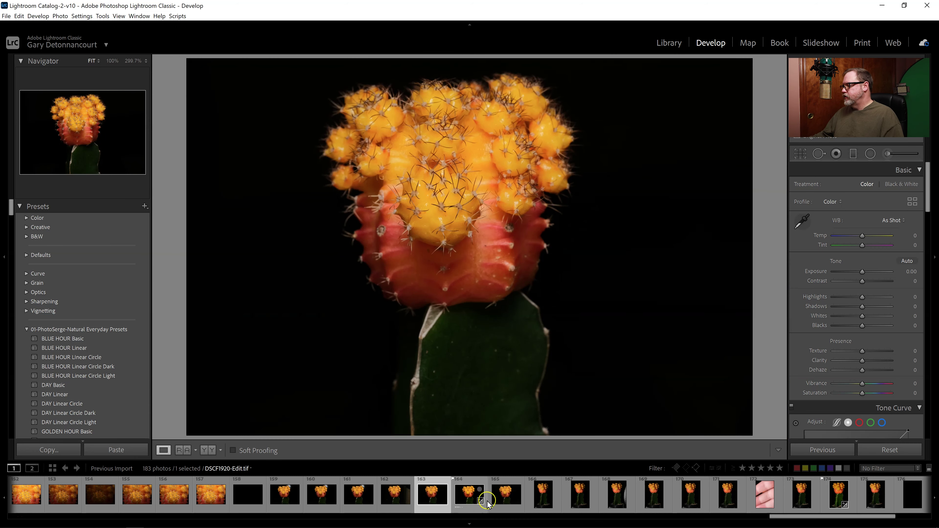
pyautogui.click(498, 500)
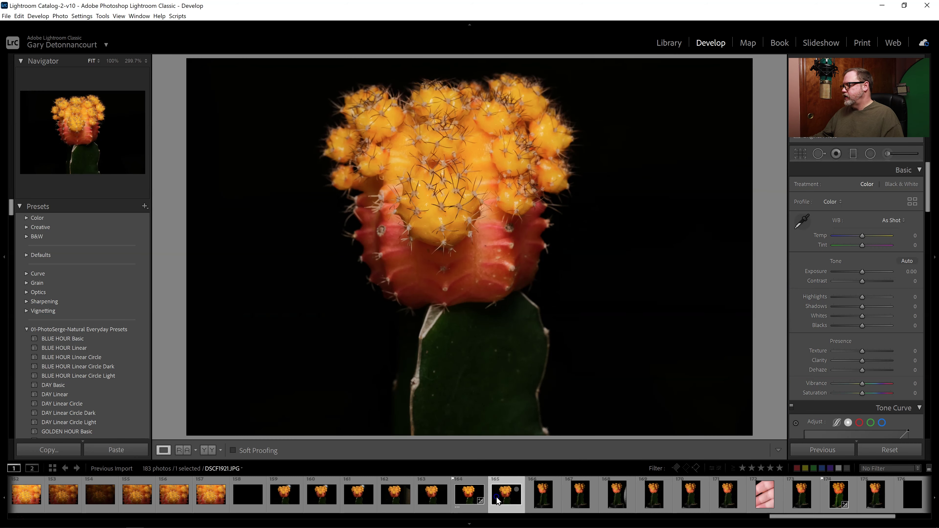
pyautogui.click(339, 229)
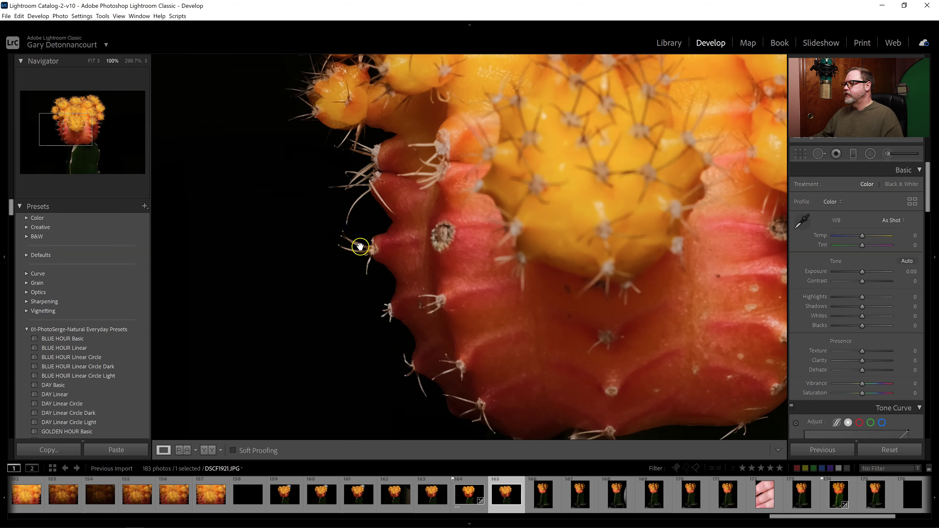
pyautogui.moveTo(361, 154); pyautogui.dragTo(349, 352)
pyautogui.moveTo(367, 151); pyautogui.dragTo(372, 223)
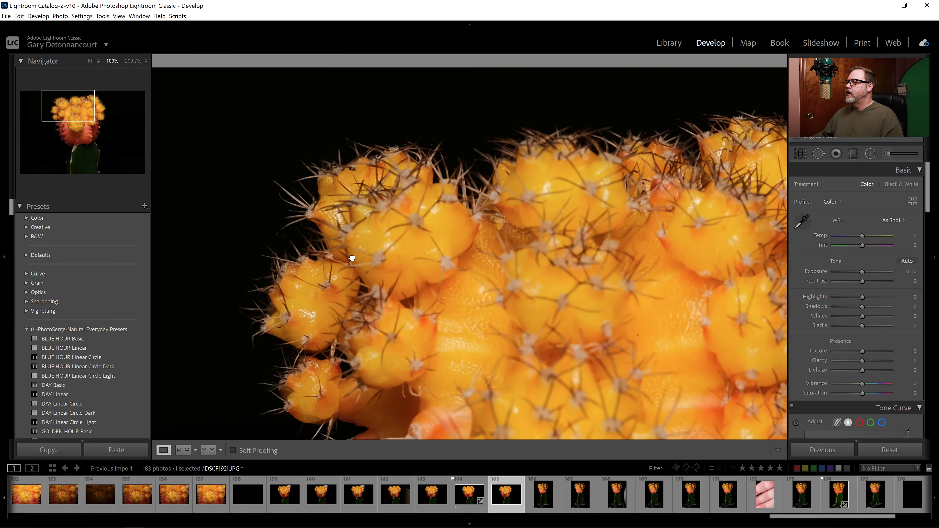
pyautogui.click(479, 257)
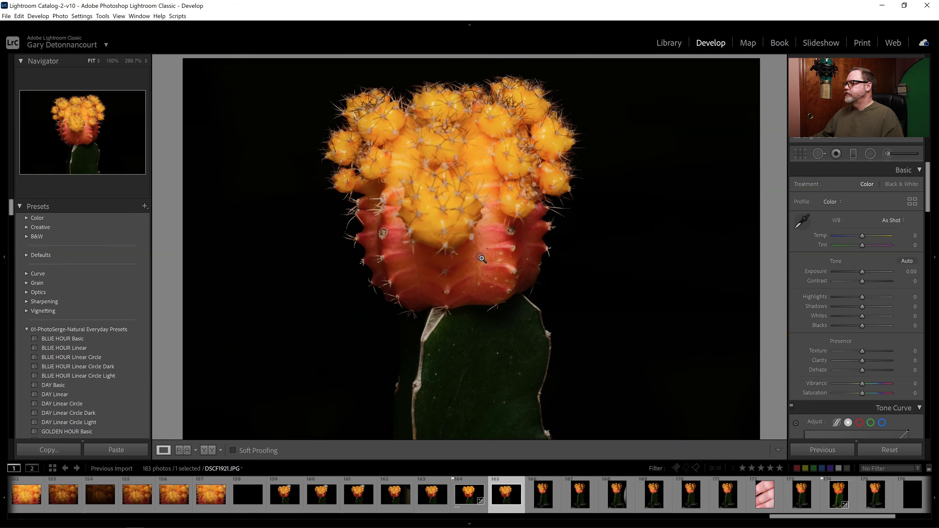
pyautogui.click(435, 508)
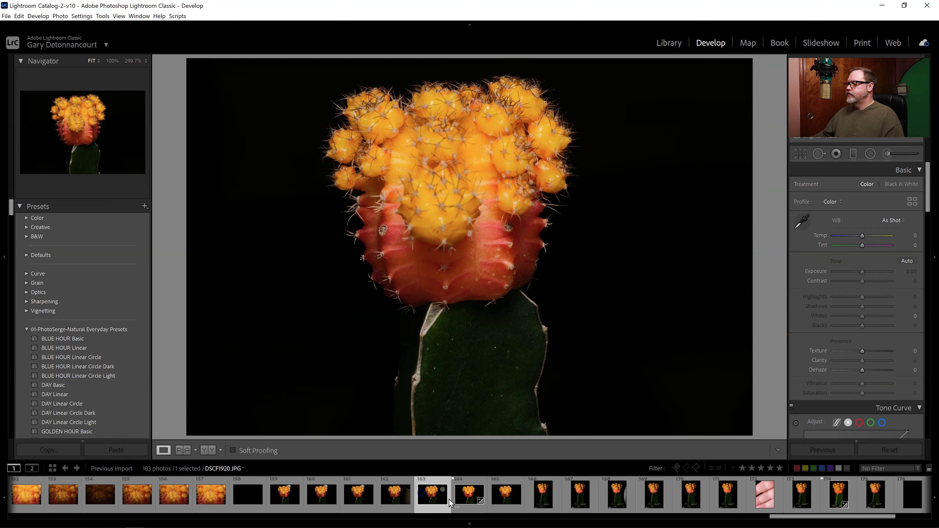
# - Select DSCF1920.JPG and DSCF1921.JPG and use Edit In > Open as Layers in Photoshop
pyautogui.keyDown('ctrl'); pyautogui.click(503, 496); pyautogui.keyUp('ctrl')
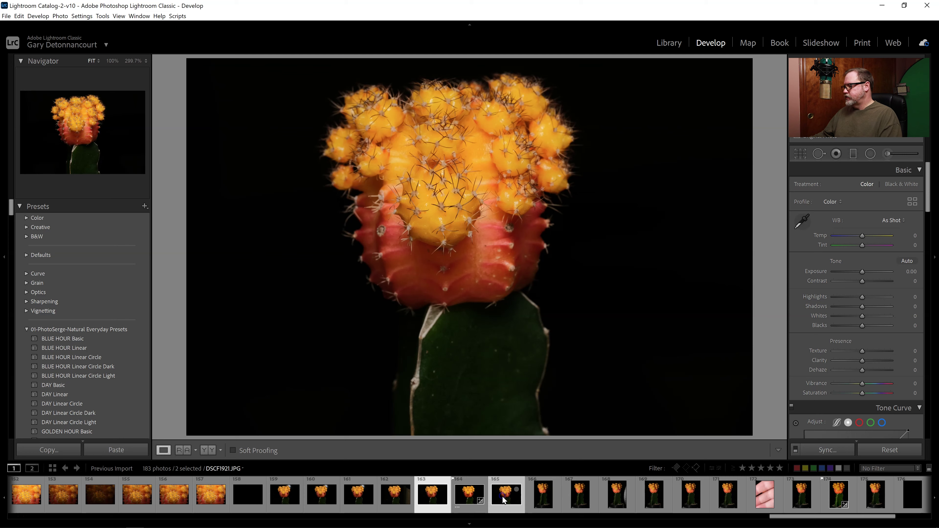
pyautogui.rightClick(433, 495)
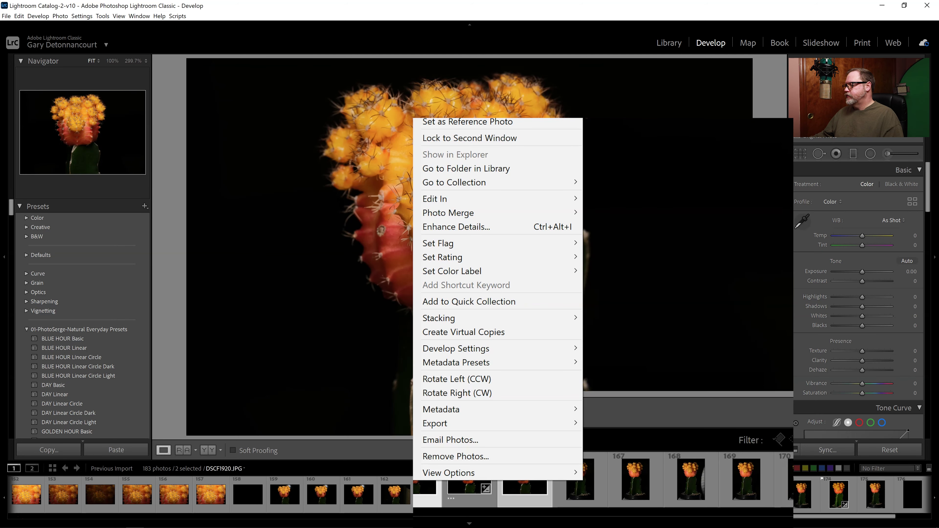
pyautogui.moveTo(474, 200)
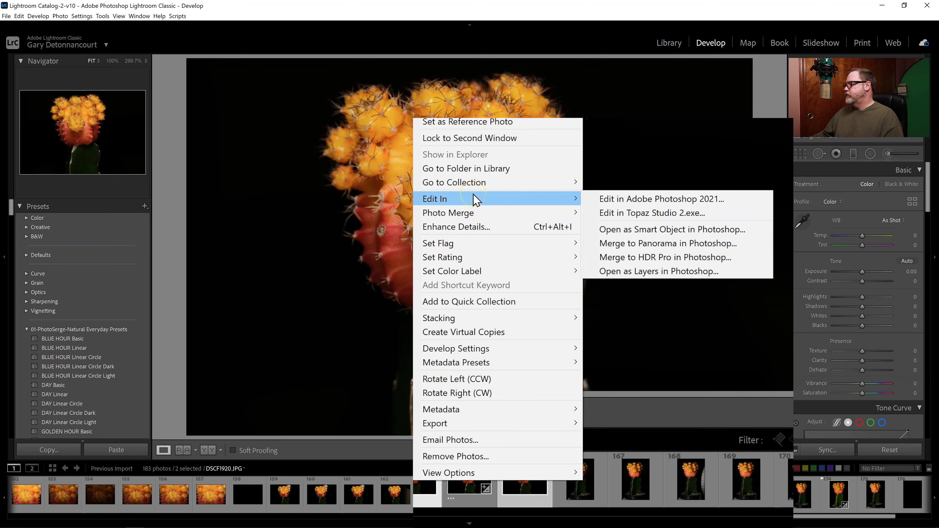
pyautogui.click(644, 279)
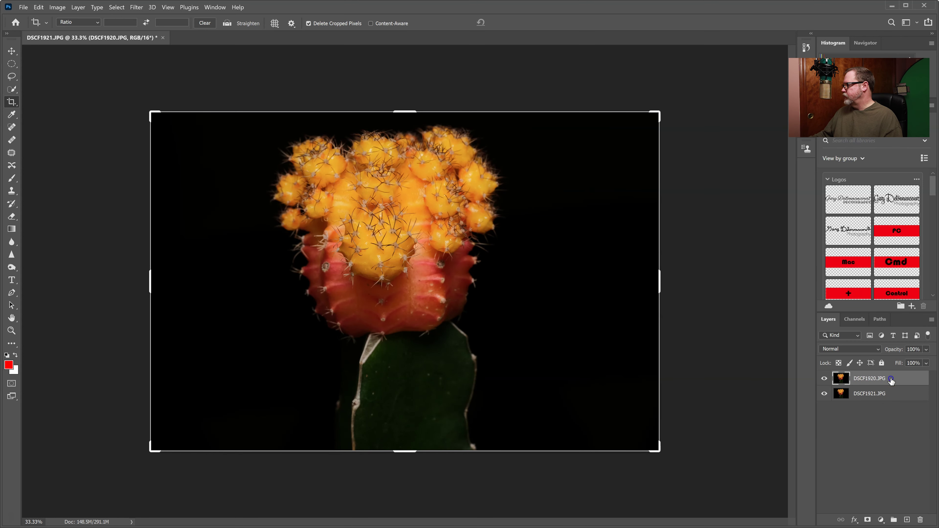
# - Select the DSCF1920.JPG and DSCF1921.JPG layers together in the Layers panel
pyautogui.click(891, 400)
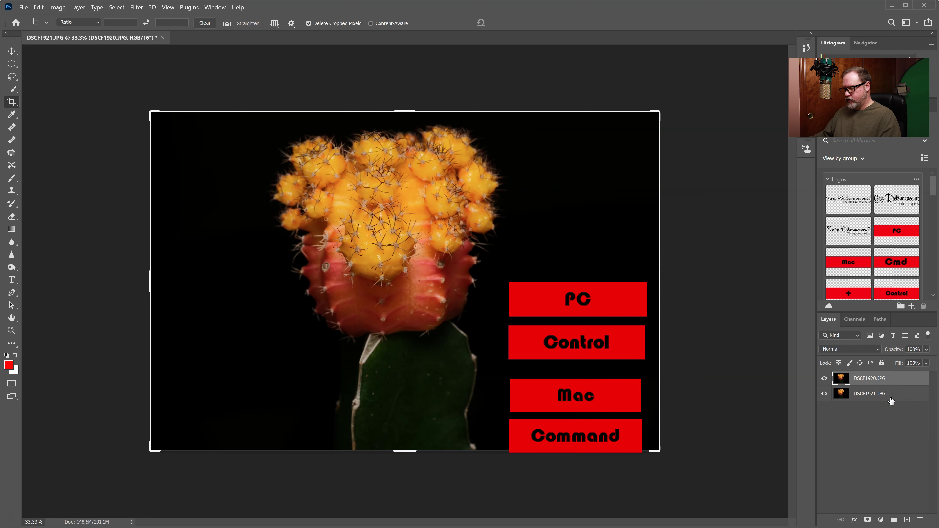
pyautogui.keyDown('ctrl'); pyautogui.click(892, 399); pyautogui.keyUp('ctrl')
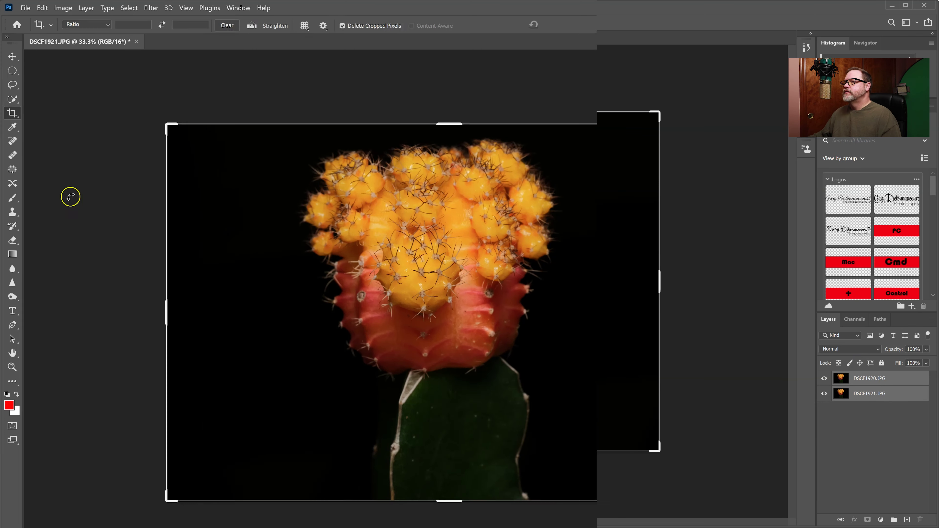
# - Run Auto-Align Layers on both cactus layers with Projection left on Auto
pyautogui.click(56, 10)
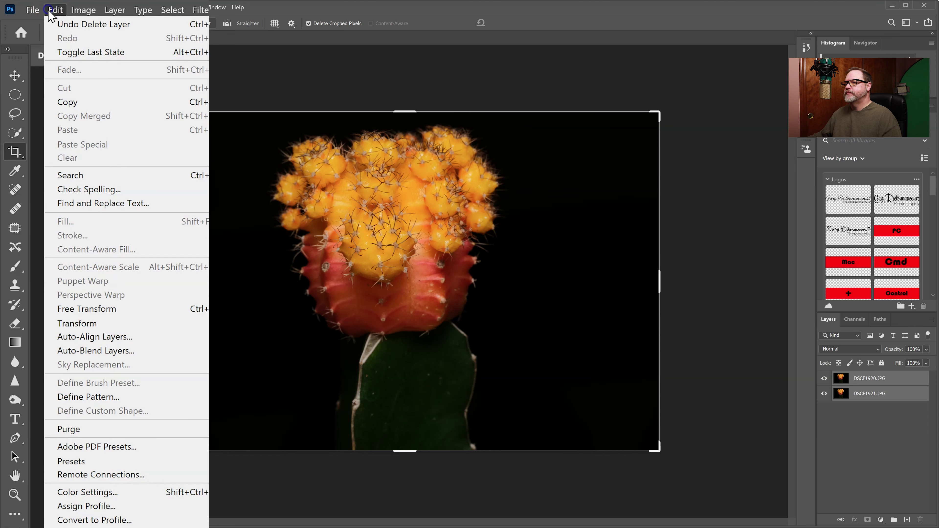
pyautogui.click(85, 343)
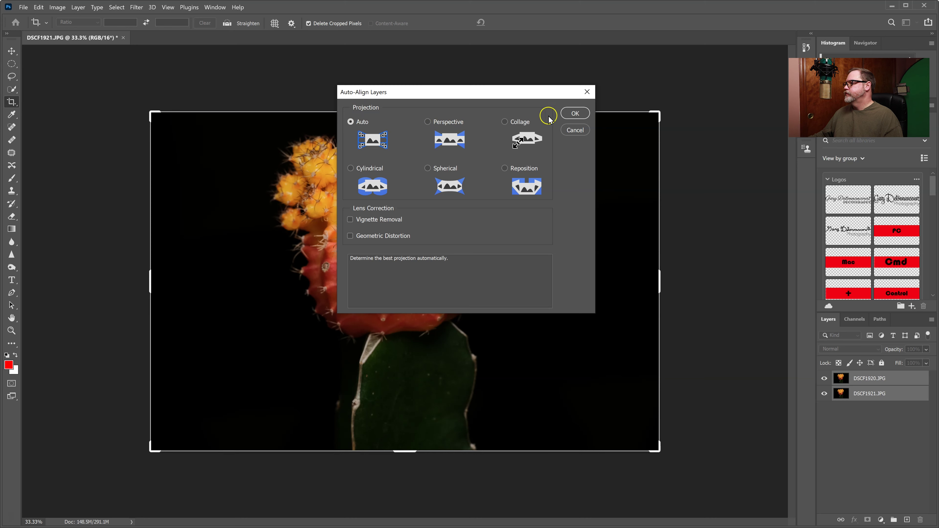
pyautogui.click(567, 113)
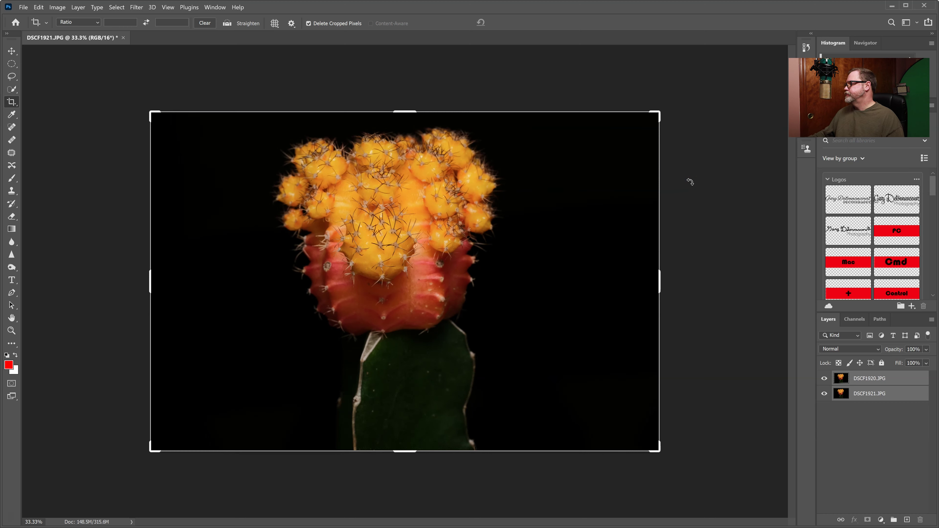
pyautogui.click(118, 138)
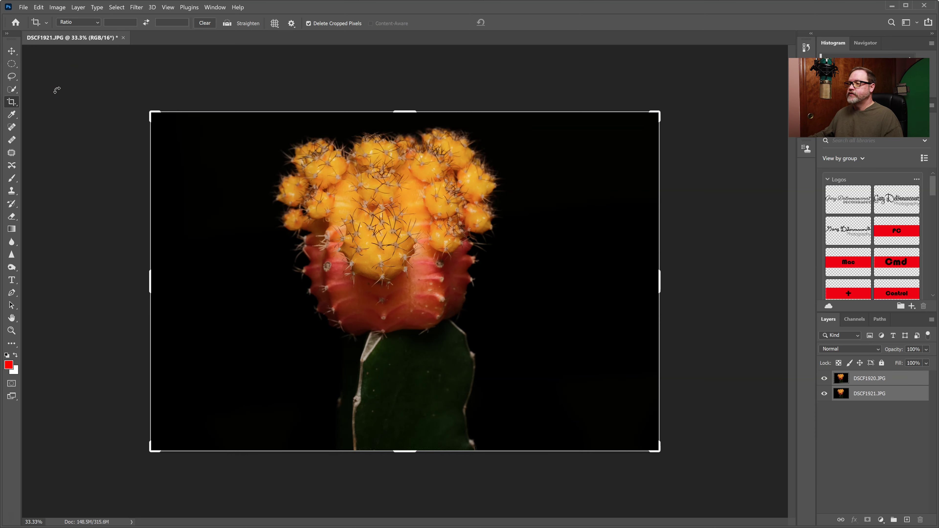
# - Run Auto-Blend Layers using Stack Images with Seamless Tones and Colors
pyautogui.click(25, 7)
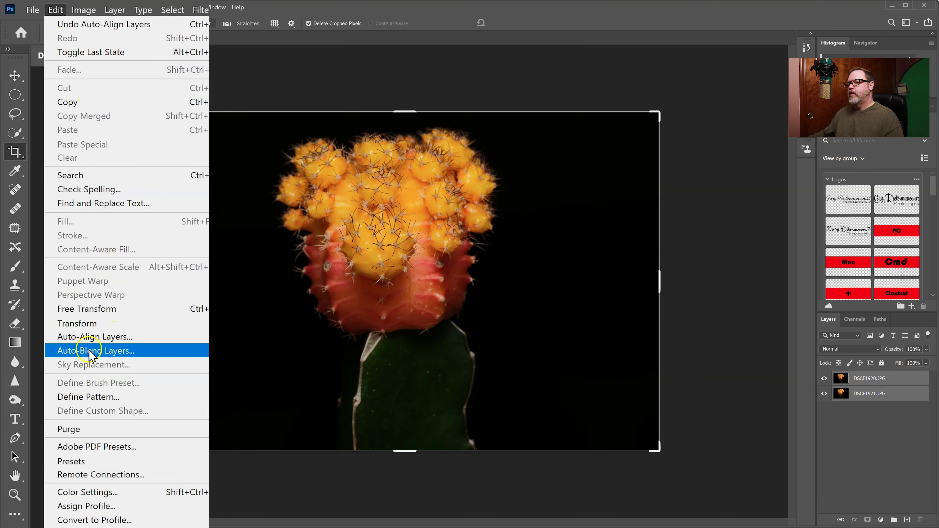
pyautogui.click(78, 353)
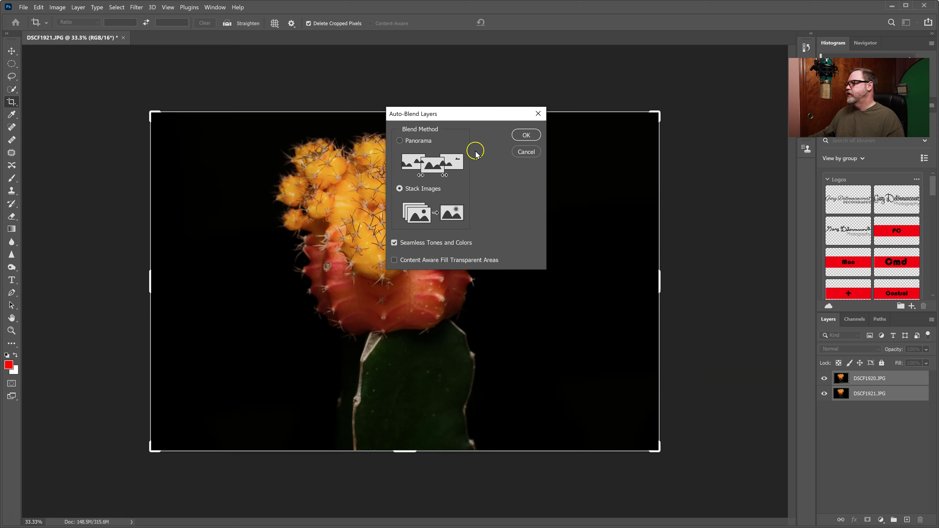
pyautogui.click(525, 134)
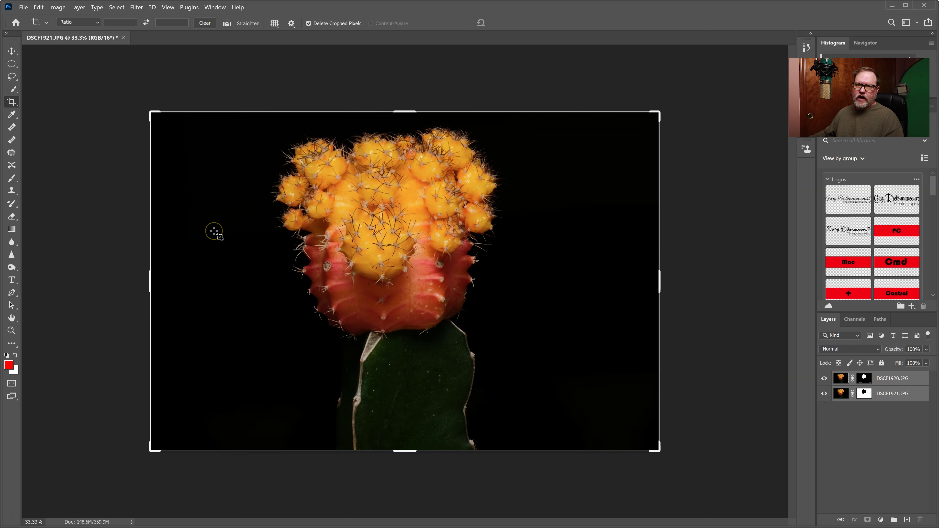
# - Zoom in on the cactus head to 66.7%, centring it in the view
pyautogui.click(11, 330)
pyautogui.click(398, 282)
pyautogui.click(398, 283)
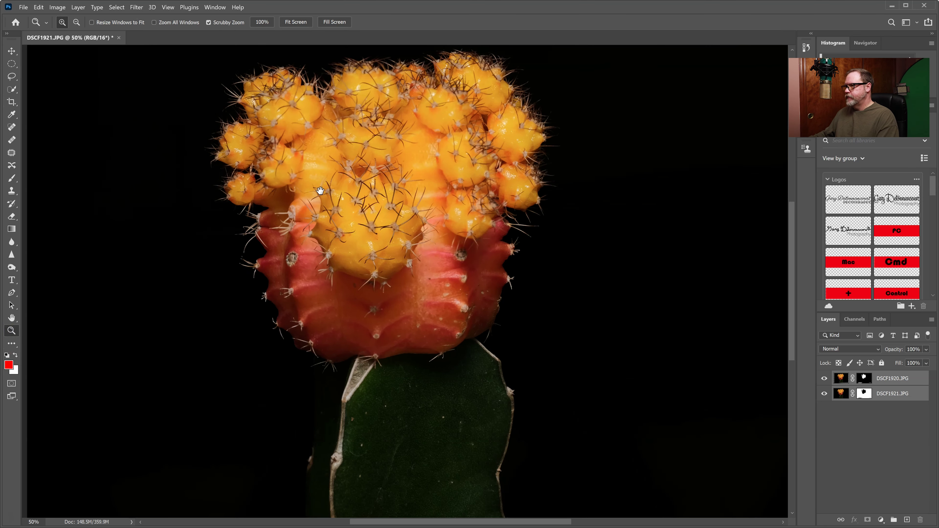
pyautogui.moveTo(316, 186); pyautogui.dragTo(334, 275)
pyautogui.click(334, 259)
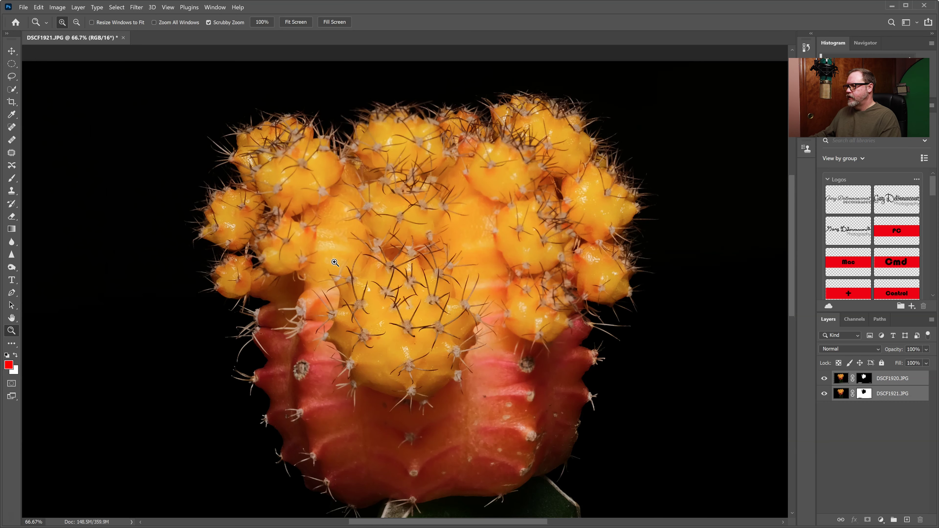
# - Toggle layer visibility to compare masks, leaving only DSCF1920 shown
pyautogui.click(823, 378)
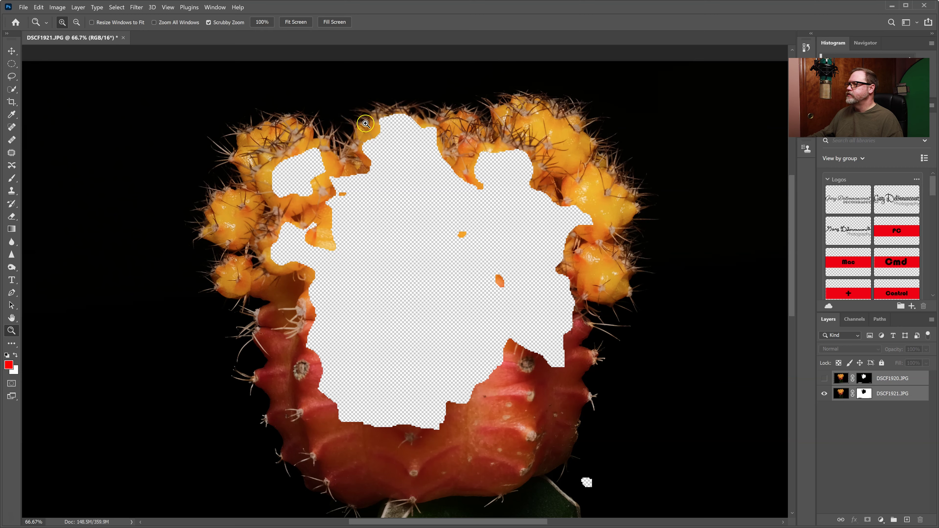
pyautogui.click(824, 378)
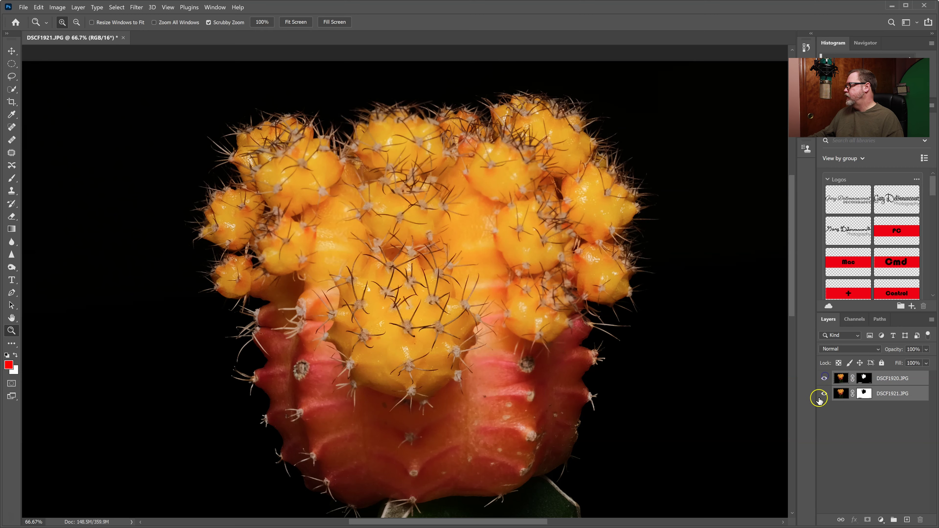
pyautogui.click(824, 394)
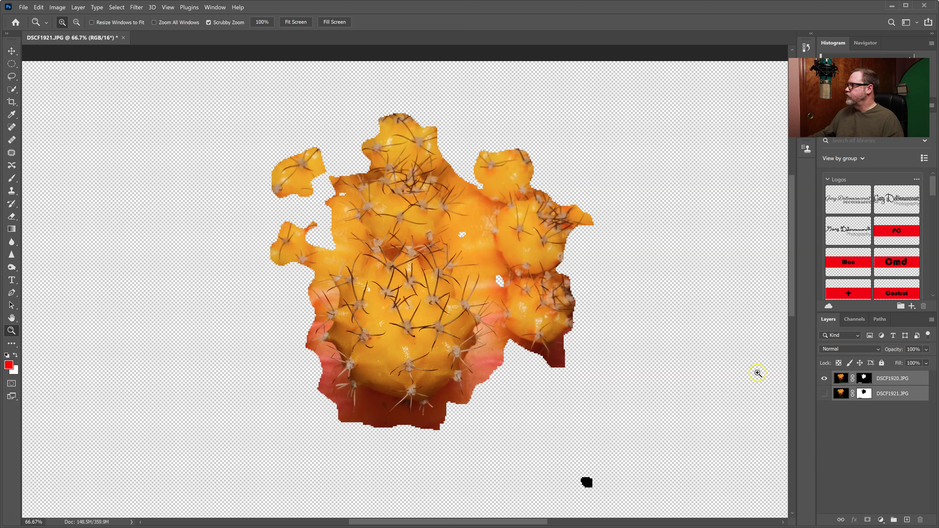
# - Show DSCF1921 again and zoom to 100% then 300% on the cactus spines
pyautogui.click(824, 394)
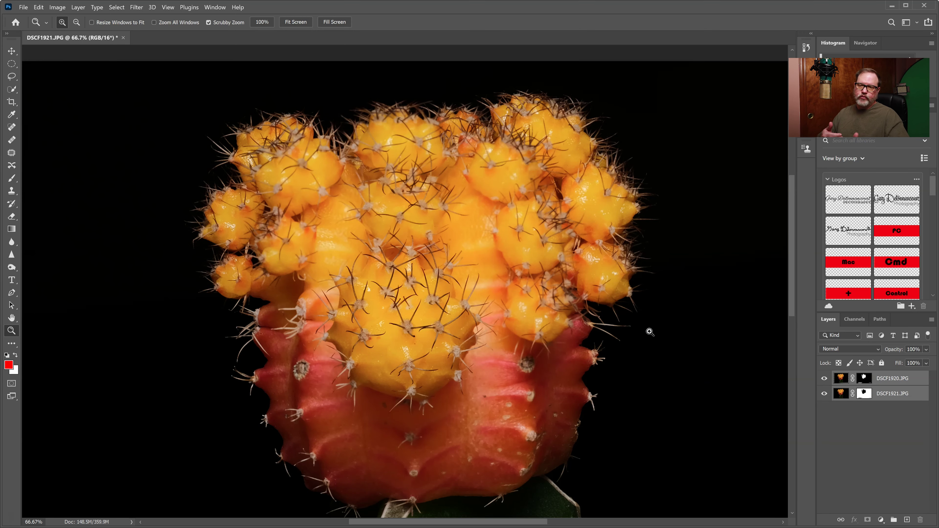
pyautogui.click(558, 295)
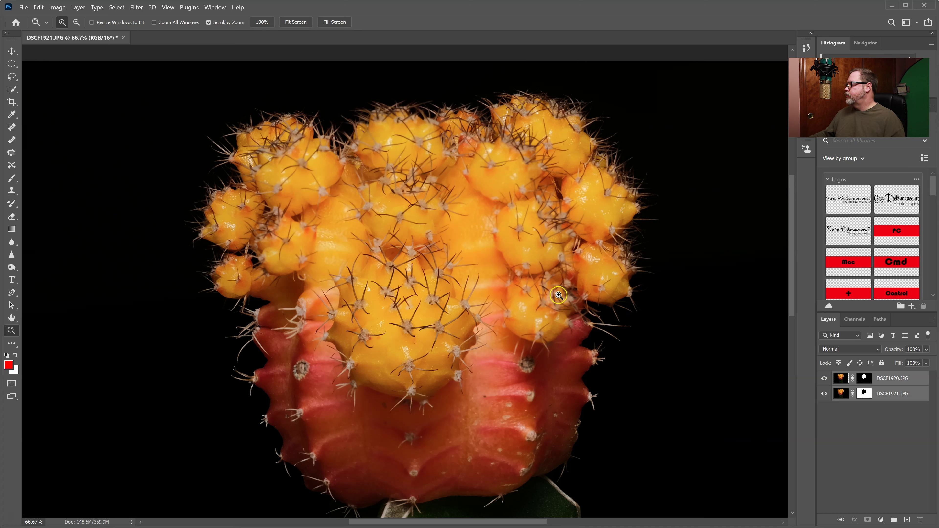
pyautogui.click(426, 285)
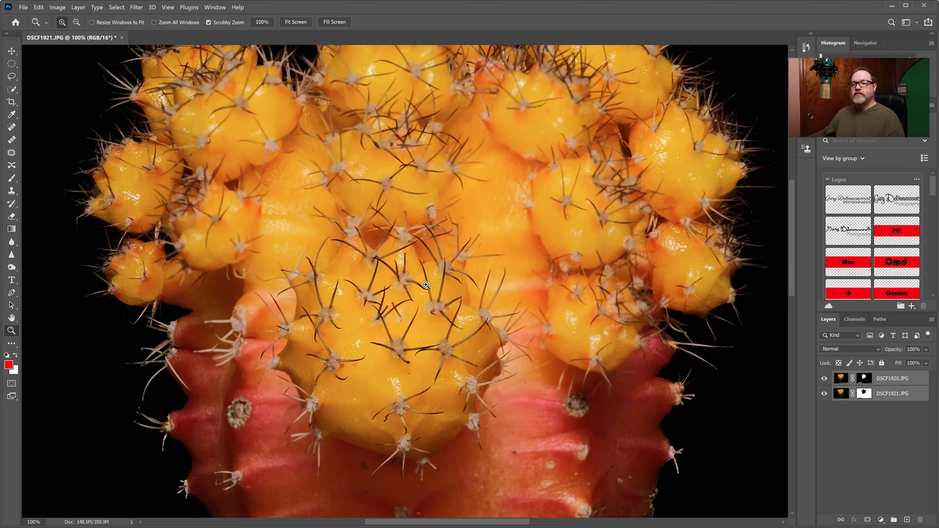
pyautogui.doubleClick(426, 285)
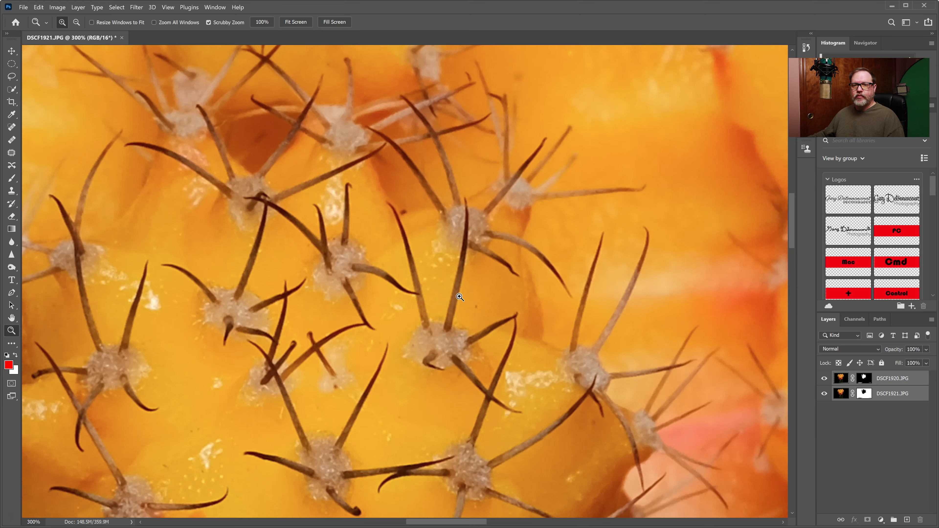